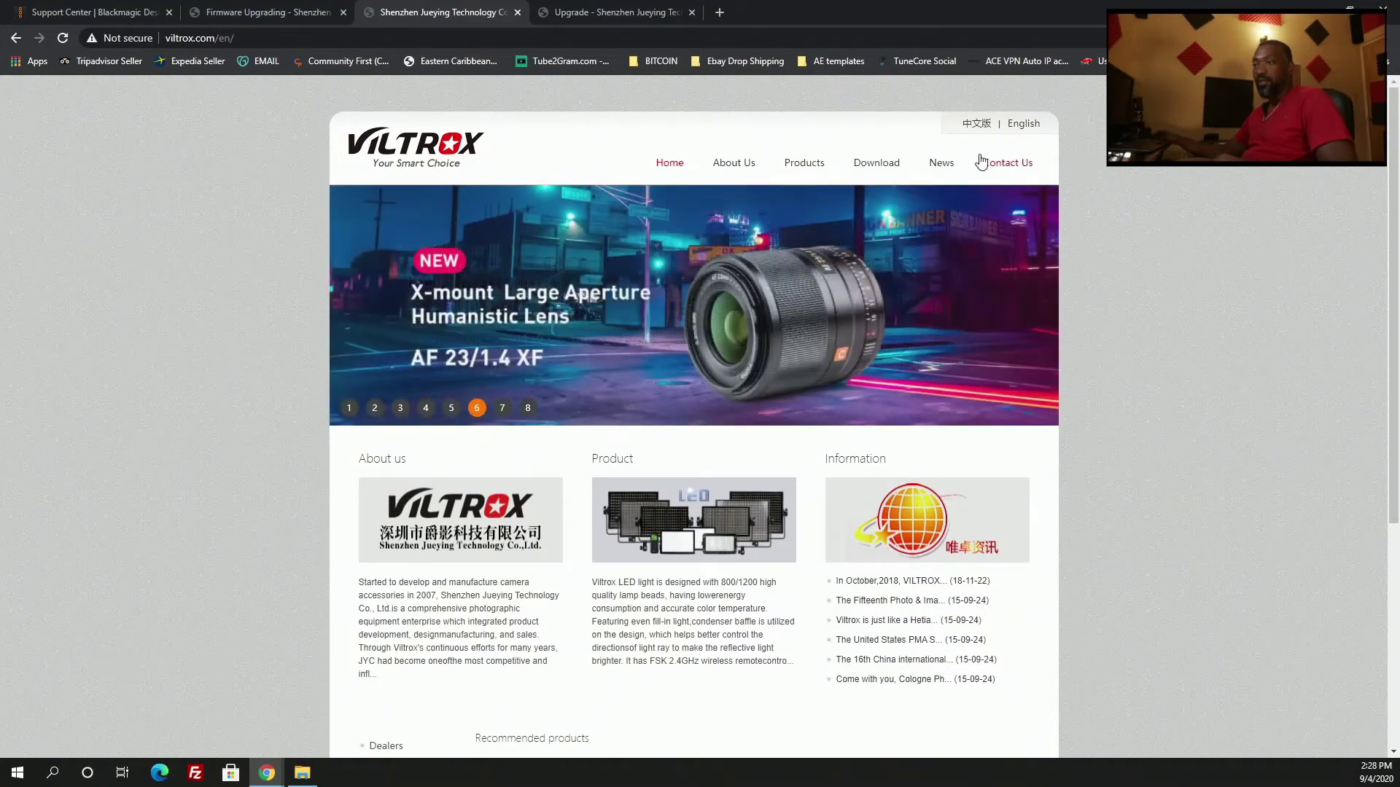
Step: Go to Viltrox's firmware download page and find the EF-M2/M2 II 3.5 entry in the lens adapter list
{"action": "left_click", "coordinate": [874, 168]}
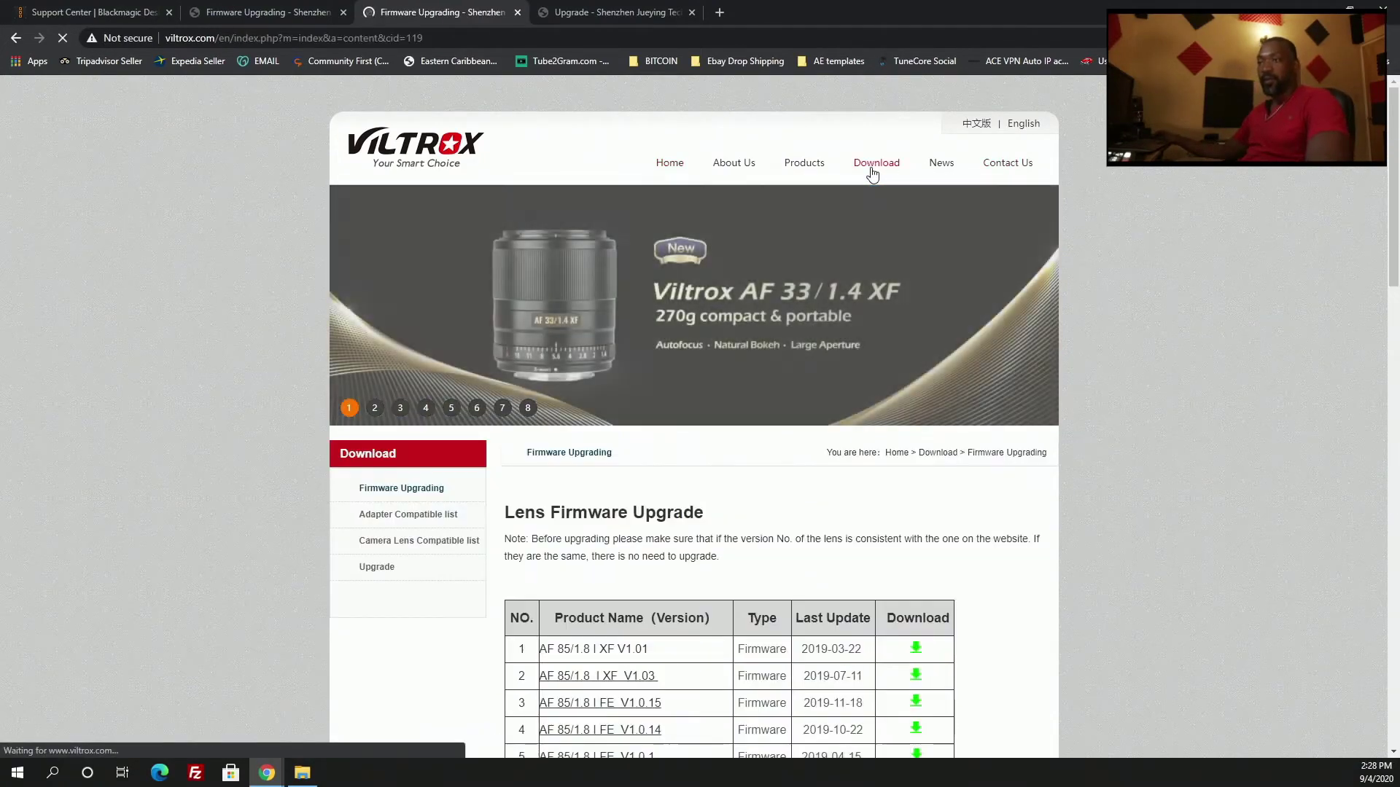
{"action": "scroll", "coordinate": [667, 428], "scroll_direction": "down", "scroll_amount": 5}
{"action": "scroll", "coordinate": [672, 428], "scroll_direction": "down", "scroll_amount": 8}
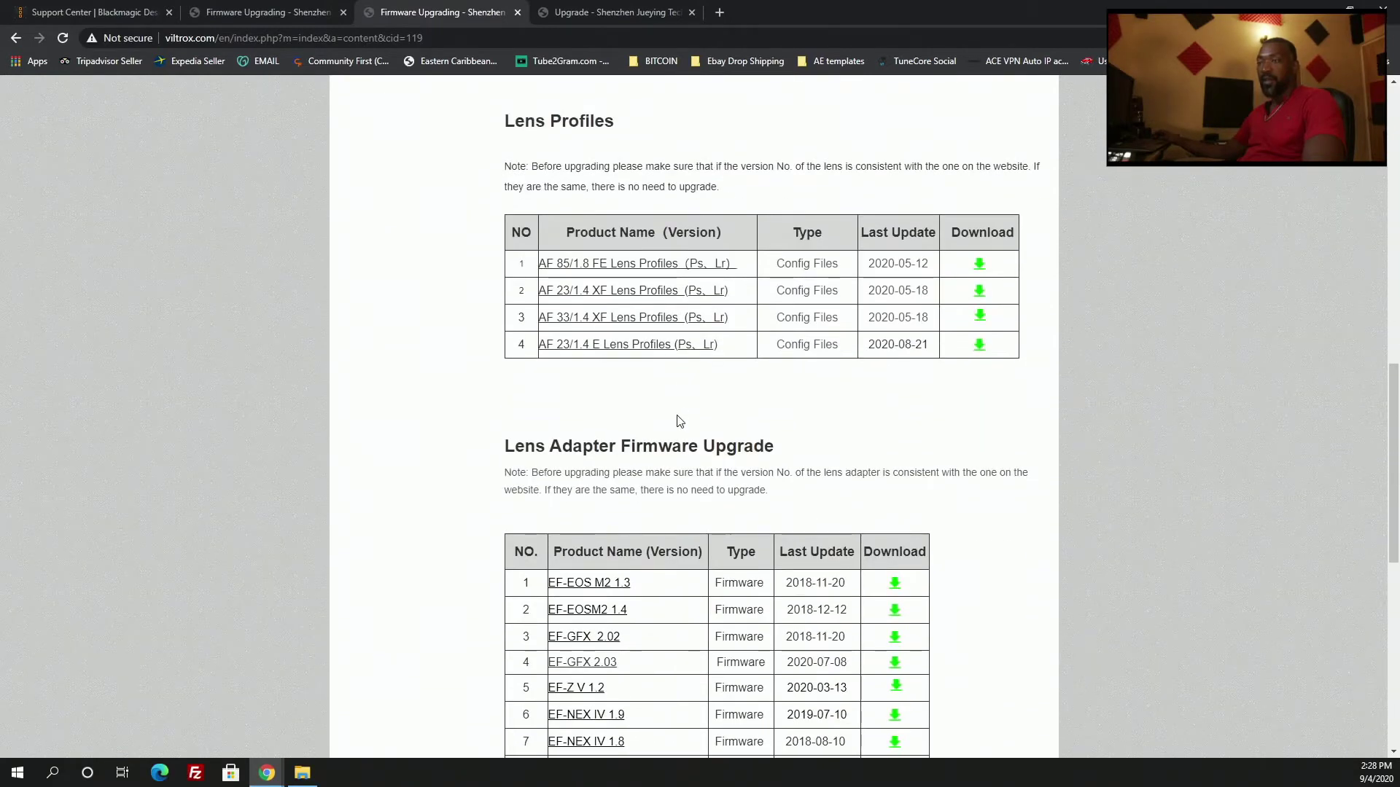
{"action": "scroll", "coordinate": [680, 422], "scroll_direction": "down", "scroll_amount": 8}
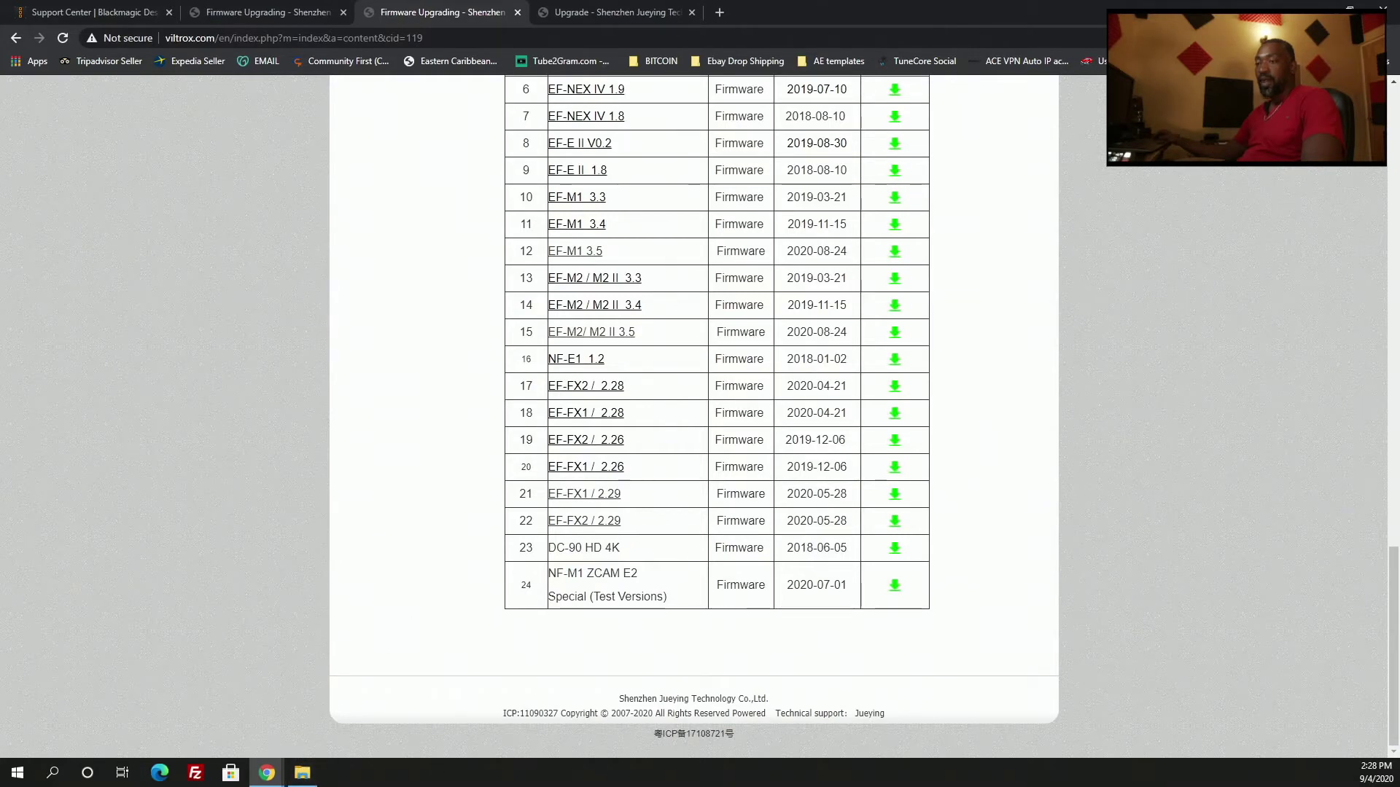
Step: Open a new File Explorer window at This PC, showing the EF-MFT.71 (E:) drive
{"action": "right_click", "coordinate": [303, 775]}
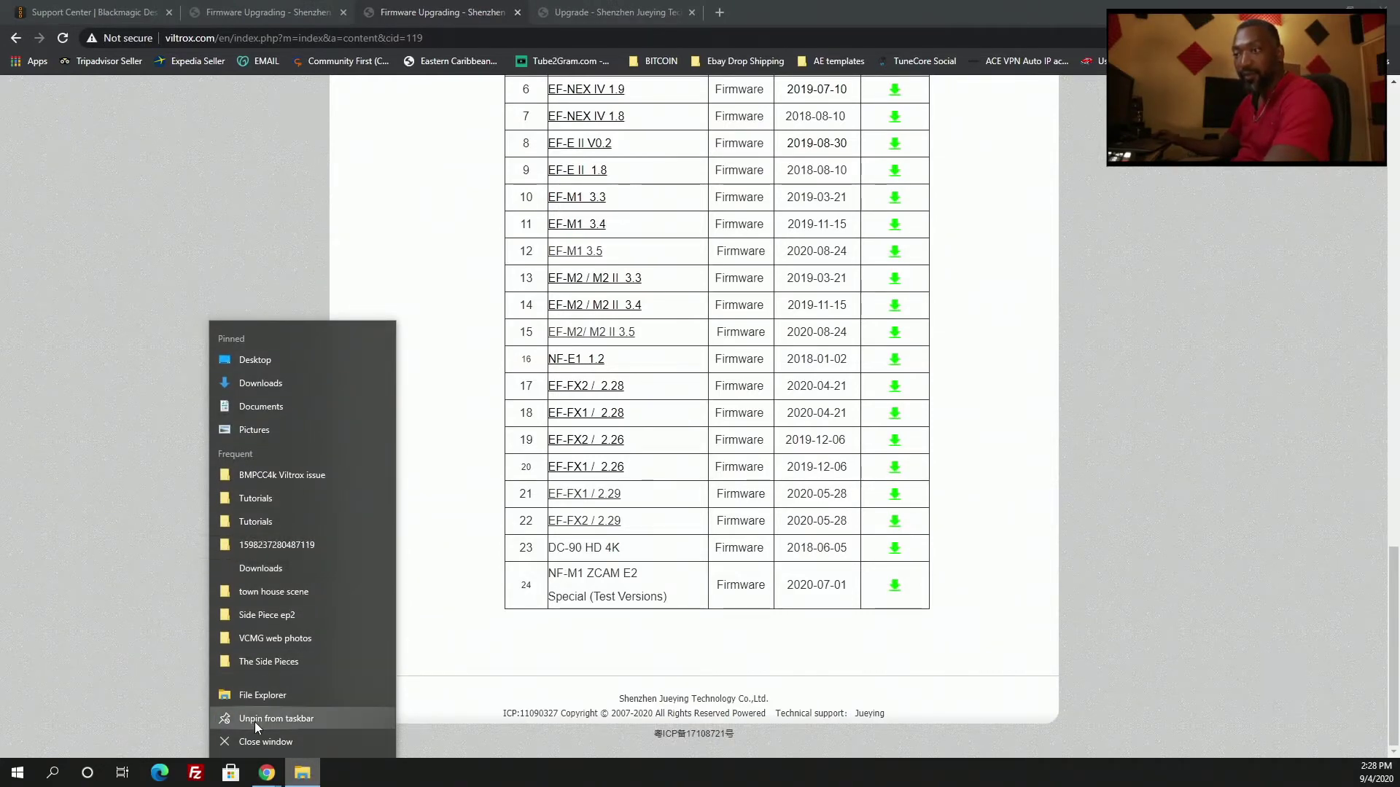
{"action": "left_click", "coordinate": [262, 702]}
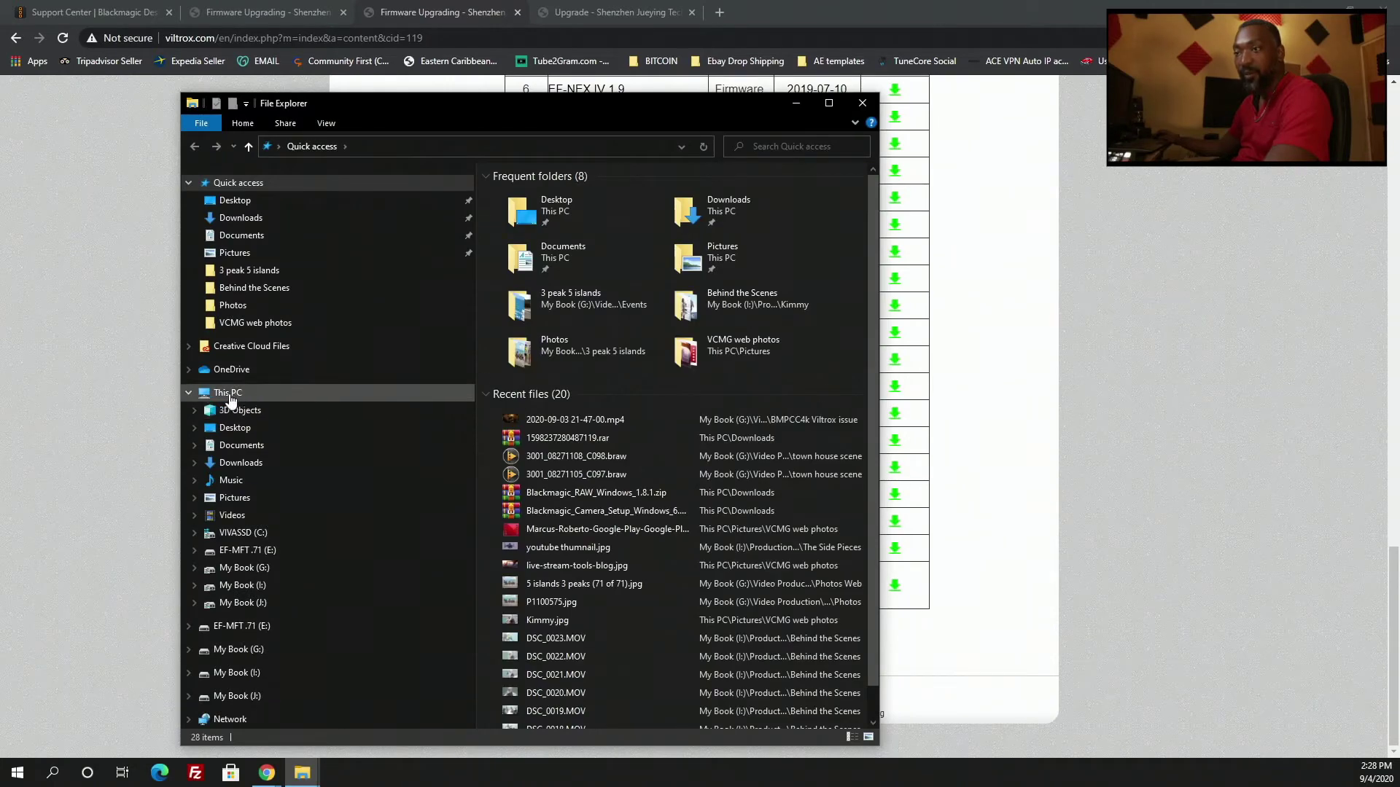
{"action": "left_click", "coordinate": [229, 394]}
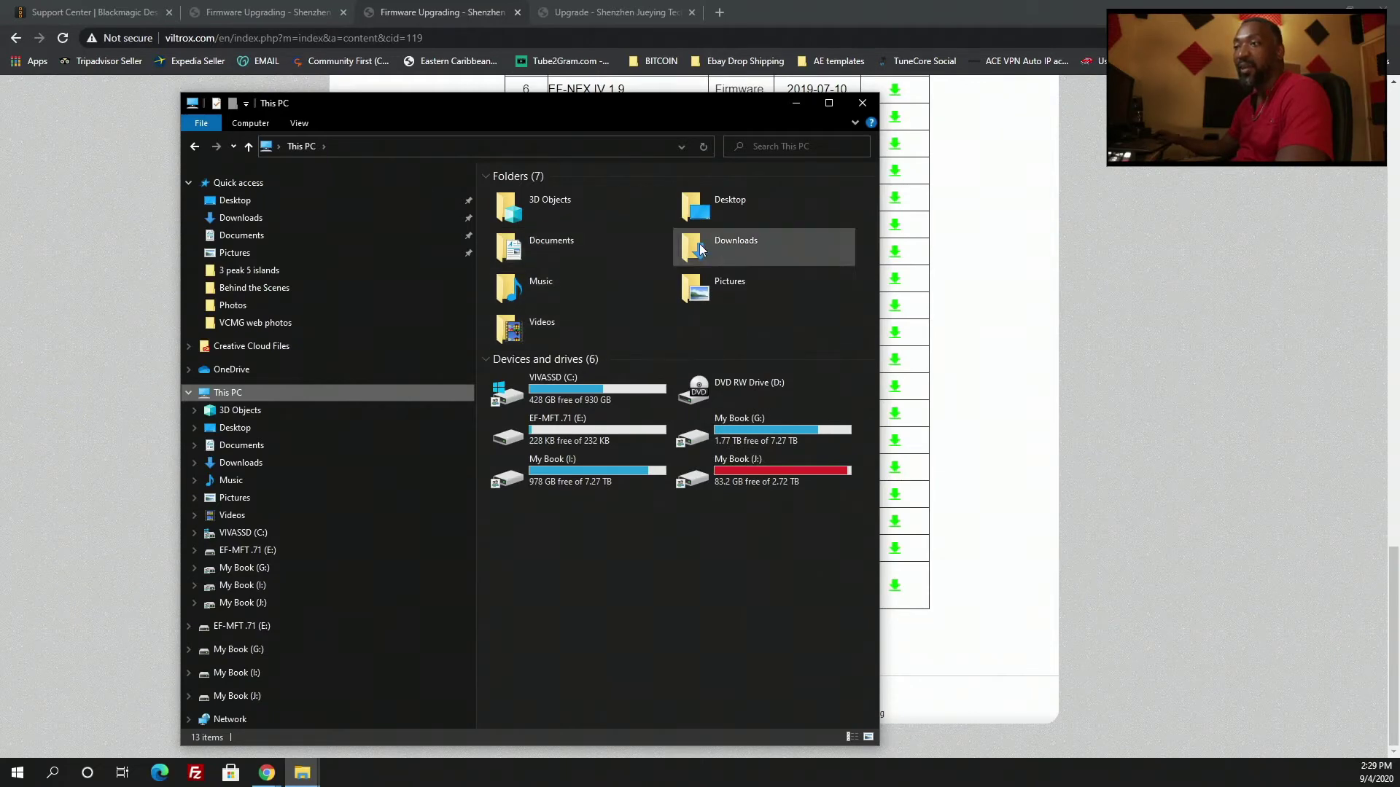
Step: Extract 1598237280487119.rar in Downloads and open its folder containing EF-M2 V3_5.vtx
{"action": "left_click", "coordinate": [721, 250]}
{"action": "double_click", "coordinate": [719, 245]}
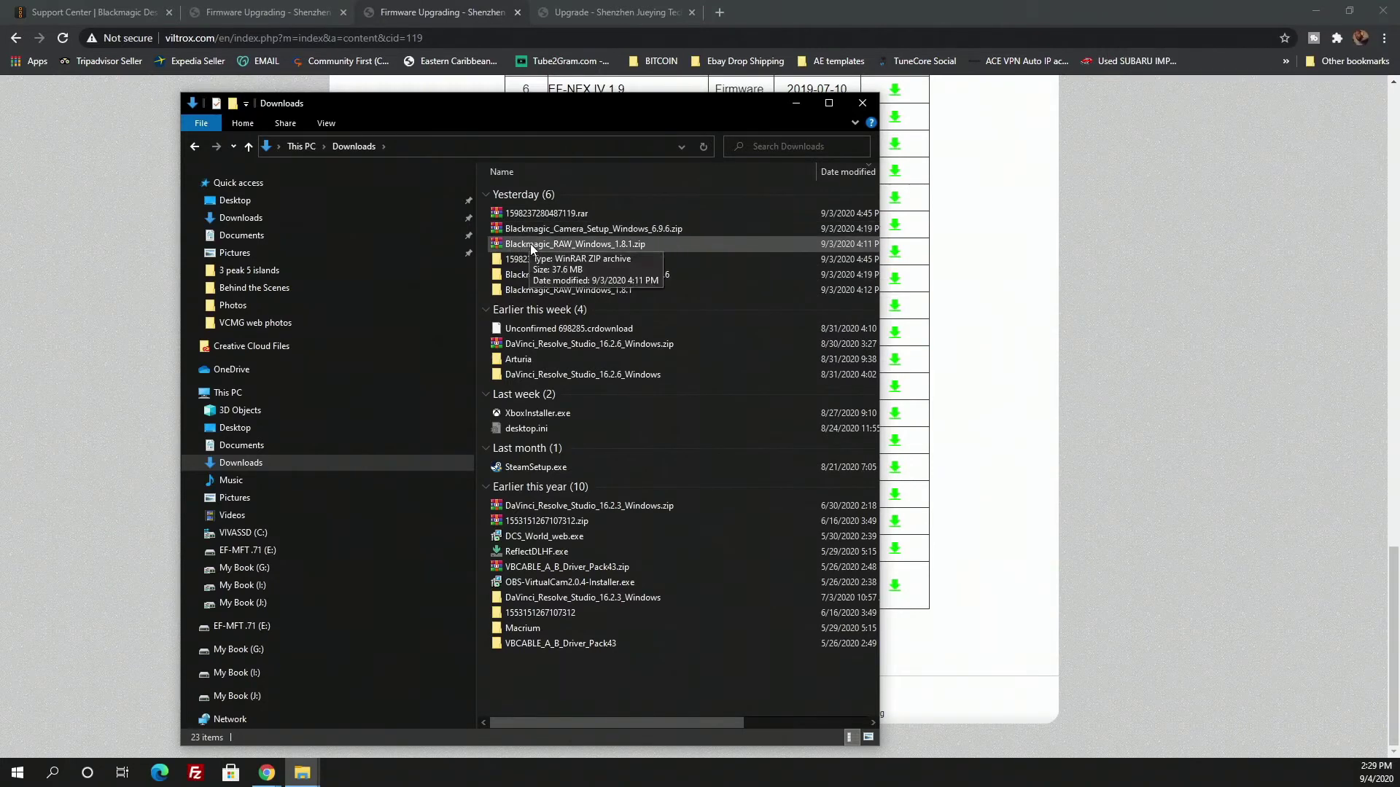
{"action": "right_click", "coordinate": [545, 218]}
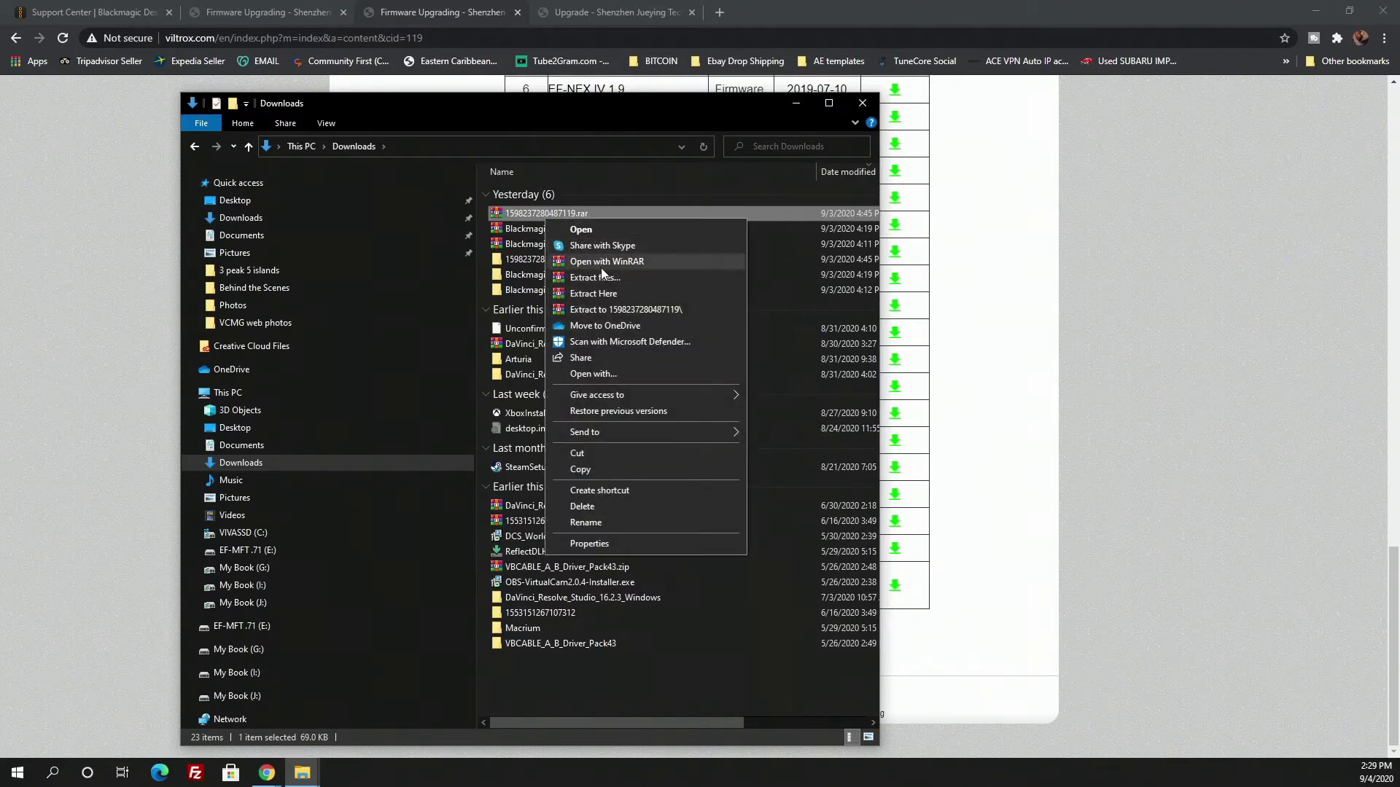
{"action": "left_click", "coordinate": [519, 267]}
{"action": "left_click", "coordinate": [499, 264]}
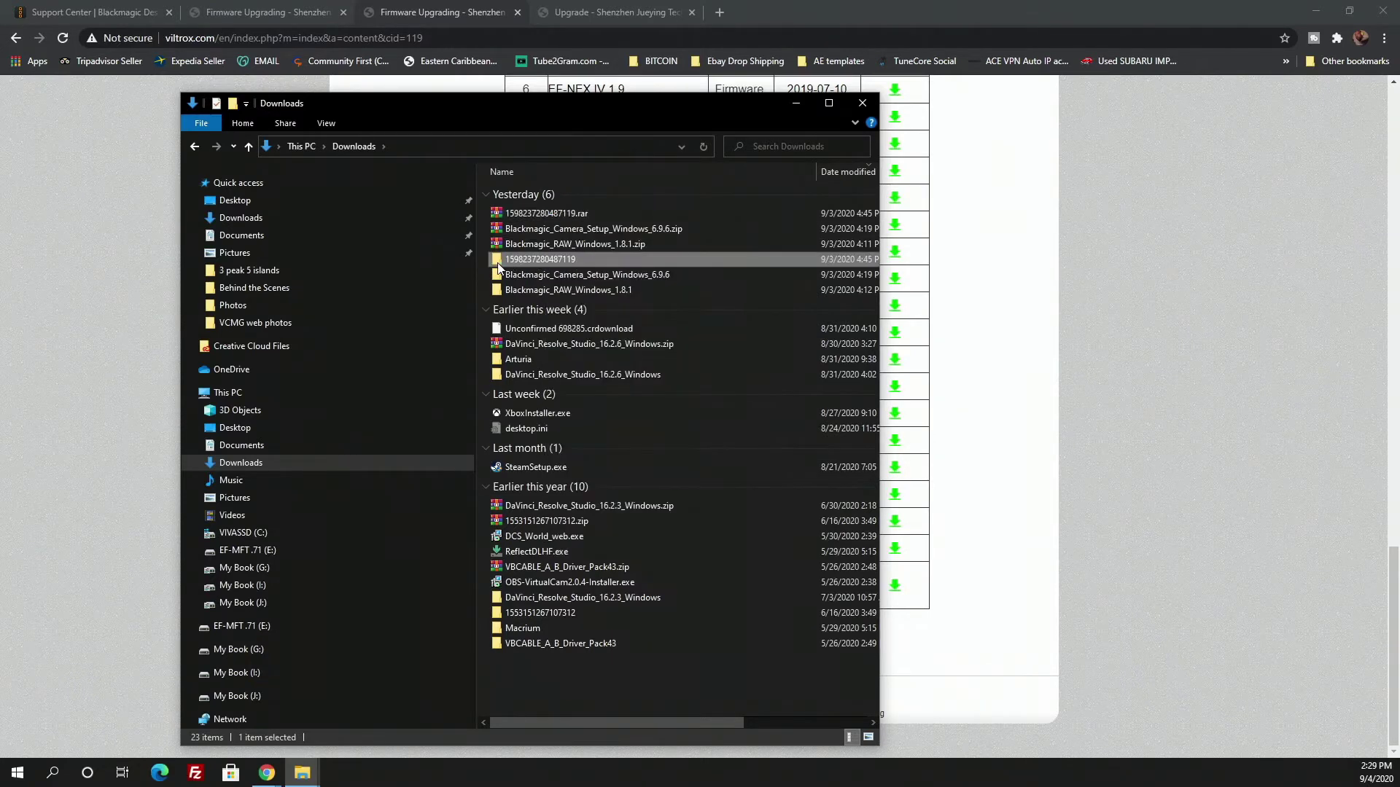
{"action": "double_click", "coordinate": [499, 262]}
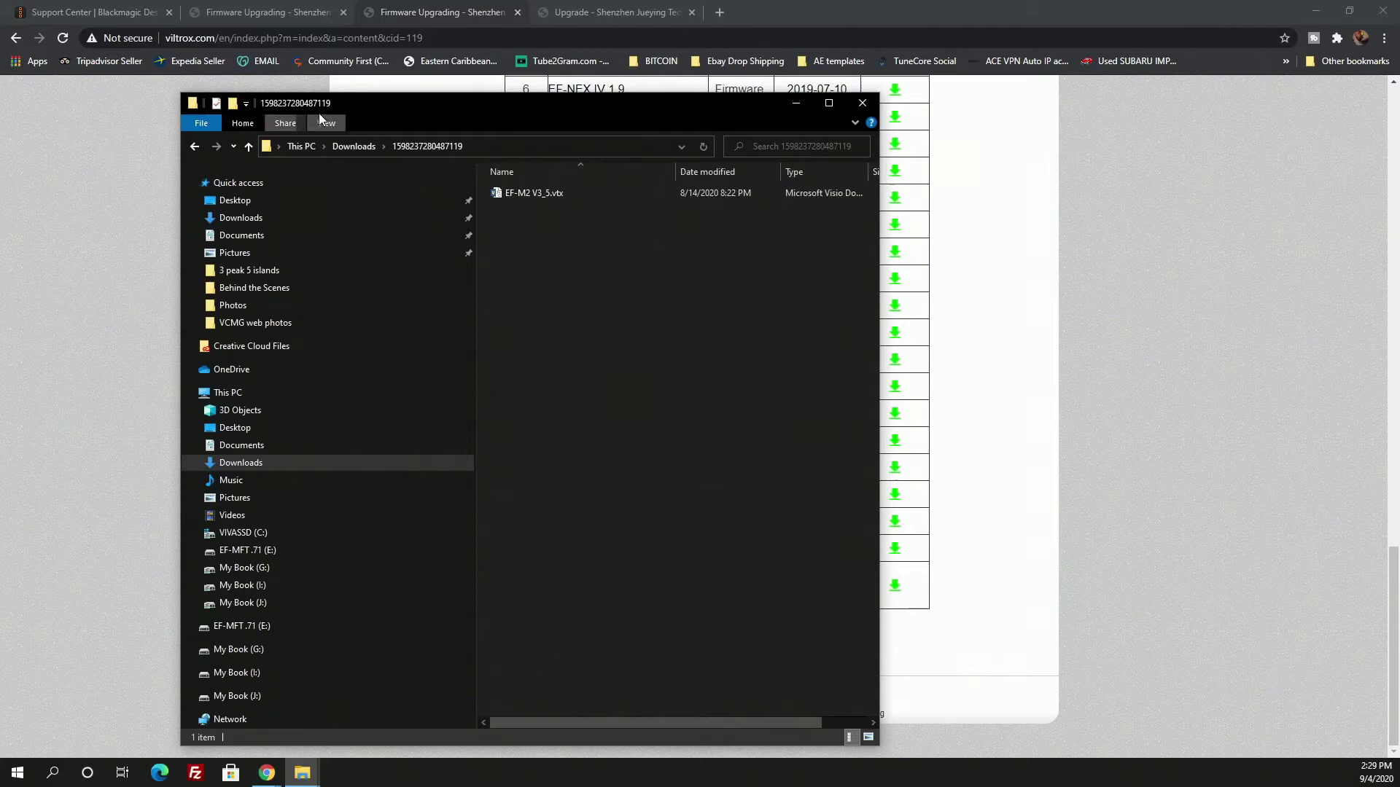
Step: Snap the firmware folder to the left half and the EF-MFT.71 (E:) window to the right half
{"action": "mouse_move", "coordinate": [341, 104]}
{"action": "left_mouse_down"}
{"action": "mouse_move", "coordinate": [247, 90]}
{"action": "mouse_move", "coordinate": [0, 112]}
{"action": "left_mouse_up"}
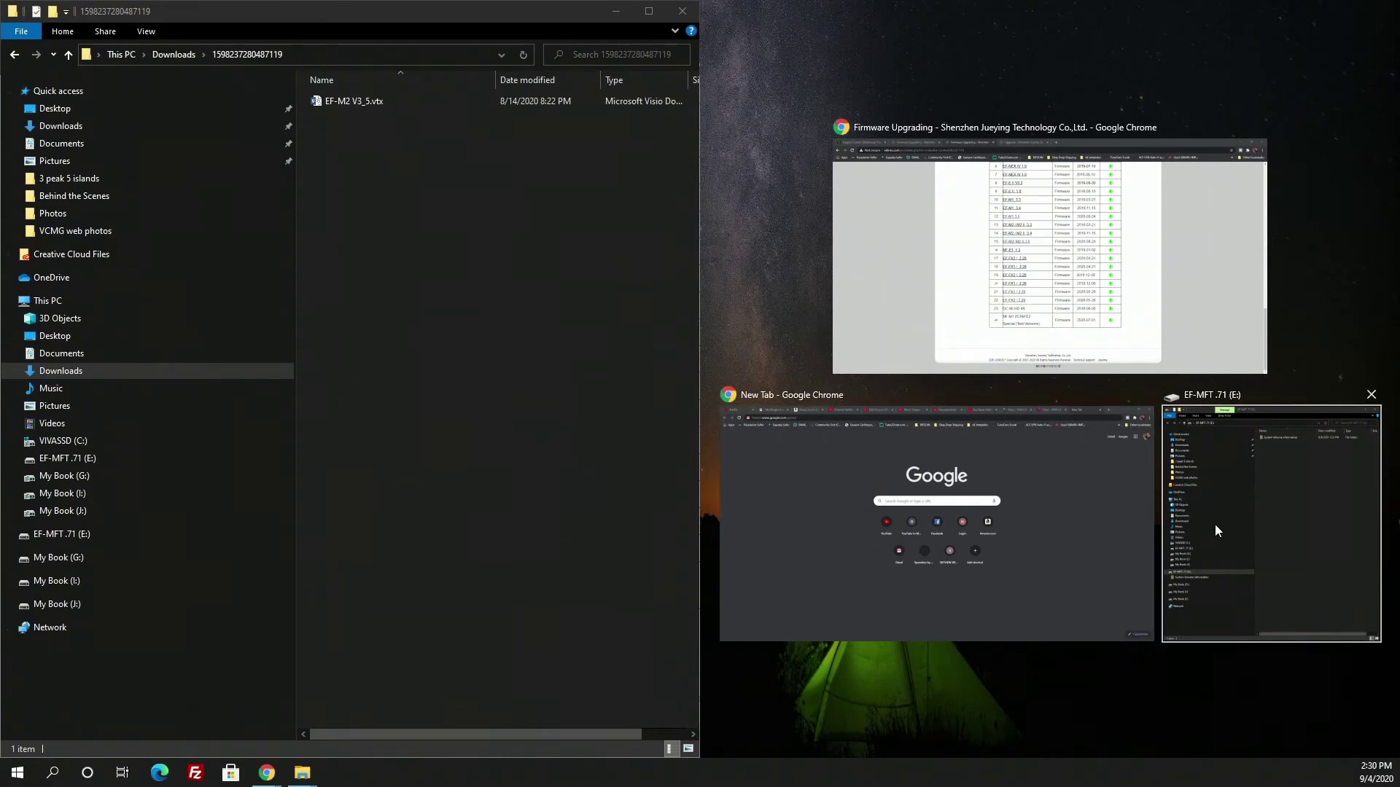
{"action": "left_click", "coordinate": [1263, 546]}
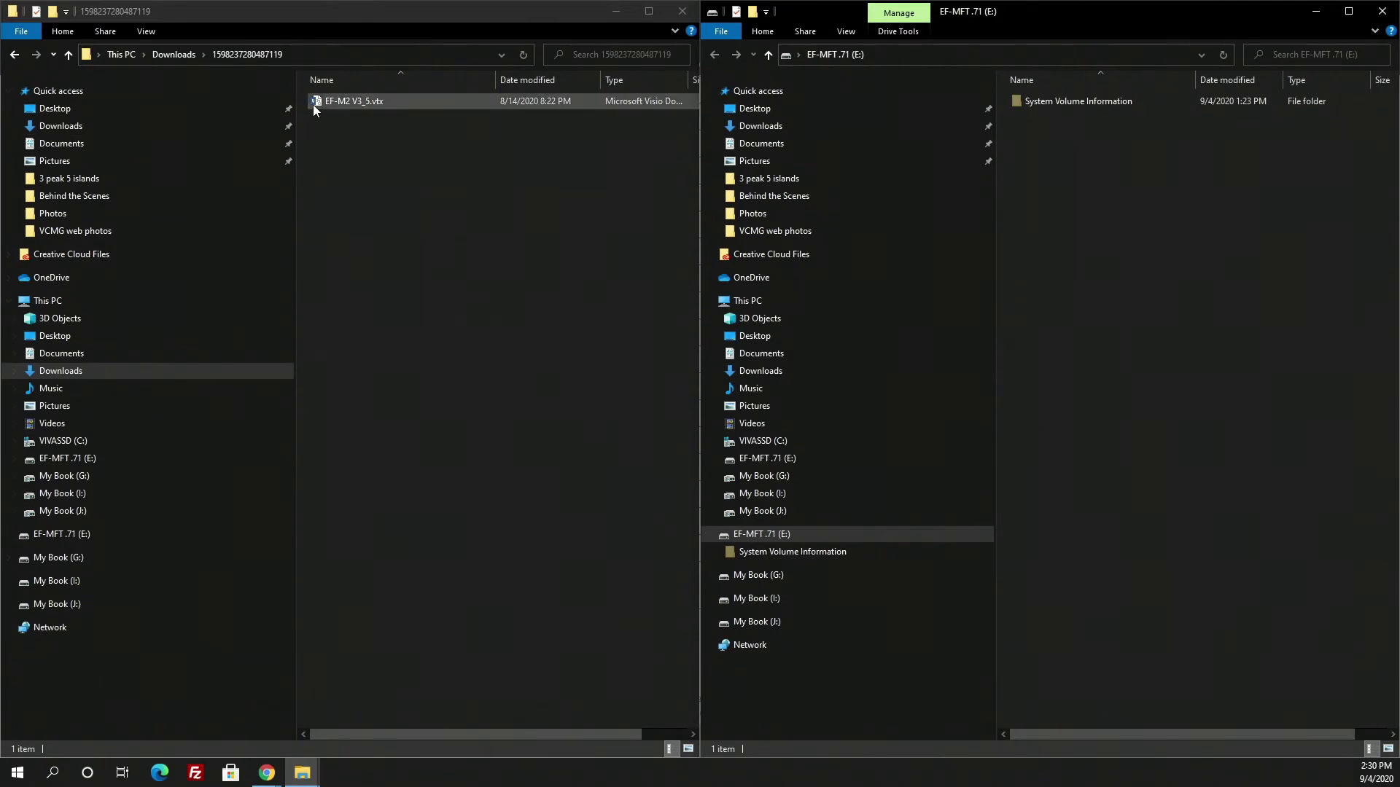
Step: Copy EF-M2 V3_5.vtx onto the EF-MFT.71 (E:) drive and move that window aside
{"action": "mouse_move", "coordinate": [324, 102]}
{"action": "left_mouse_down"}
{"action": "mouse_move", "coordinate": [749, 221]}
{"action": "mouse_move", "coordinate": [1194, 305]}
{"action": "left_mouse_up"}
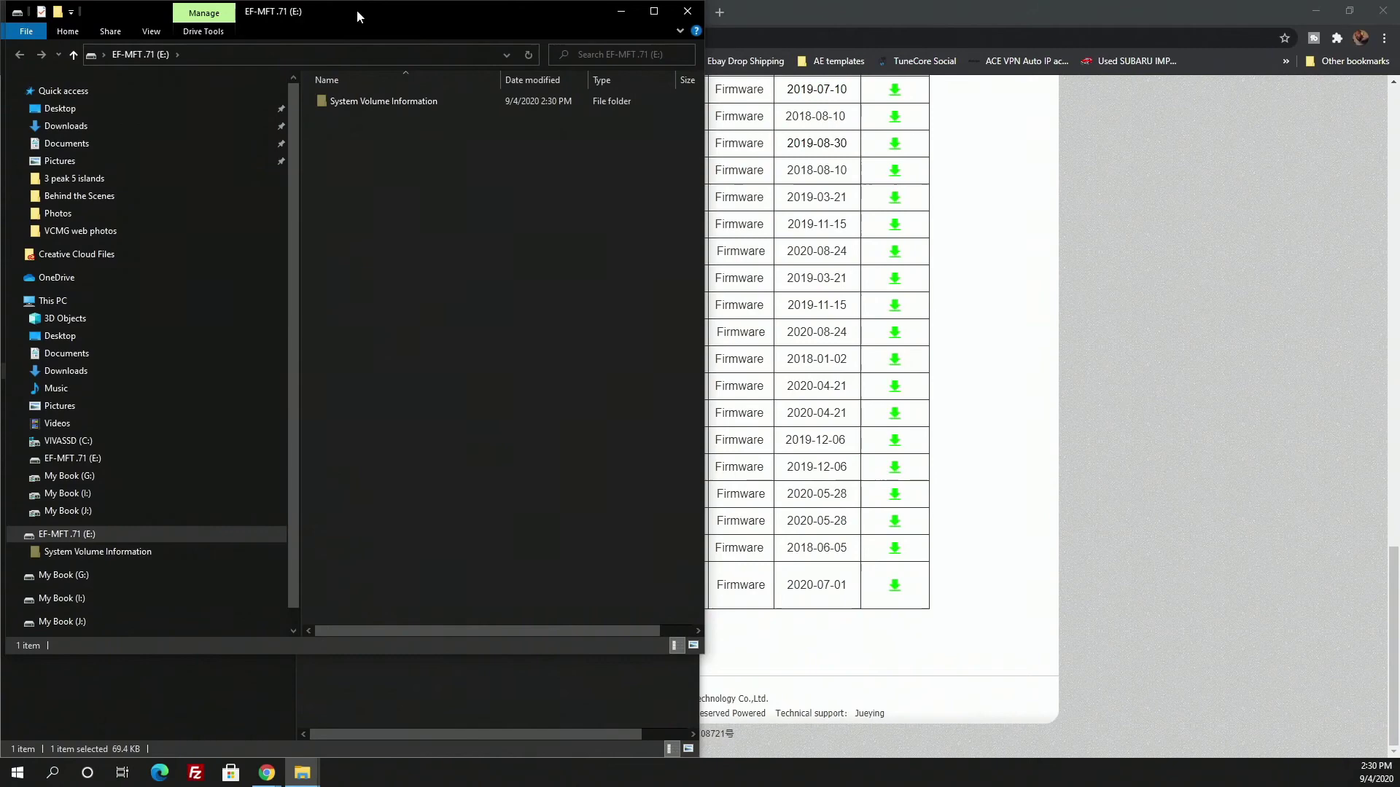
{"action": "mouse_move", "coordinate": [357, 10]}
{"action": "left_mouse_down"}
{"action": "mouse_move", "coordinate": [933, 127]}
{"action": "mouse_move", "coordinate": [1091, 93]}
{"action": "mouse_move", "coordinate": [1105, 77]}
{"action": "mouse_move", "coordinate": [1034, 77]}
{"action": "left_mouse_up"}
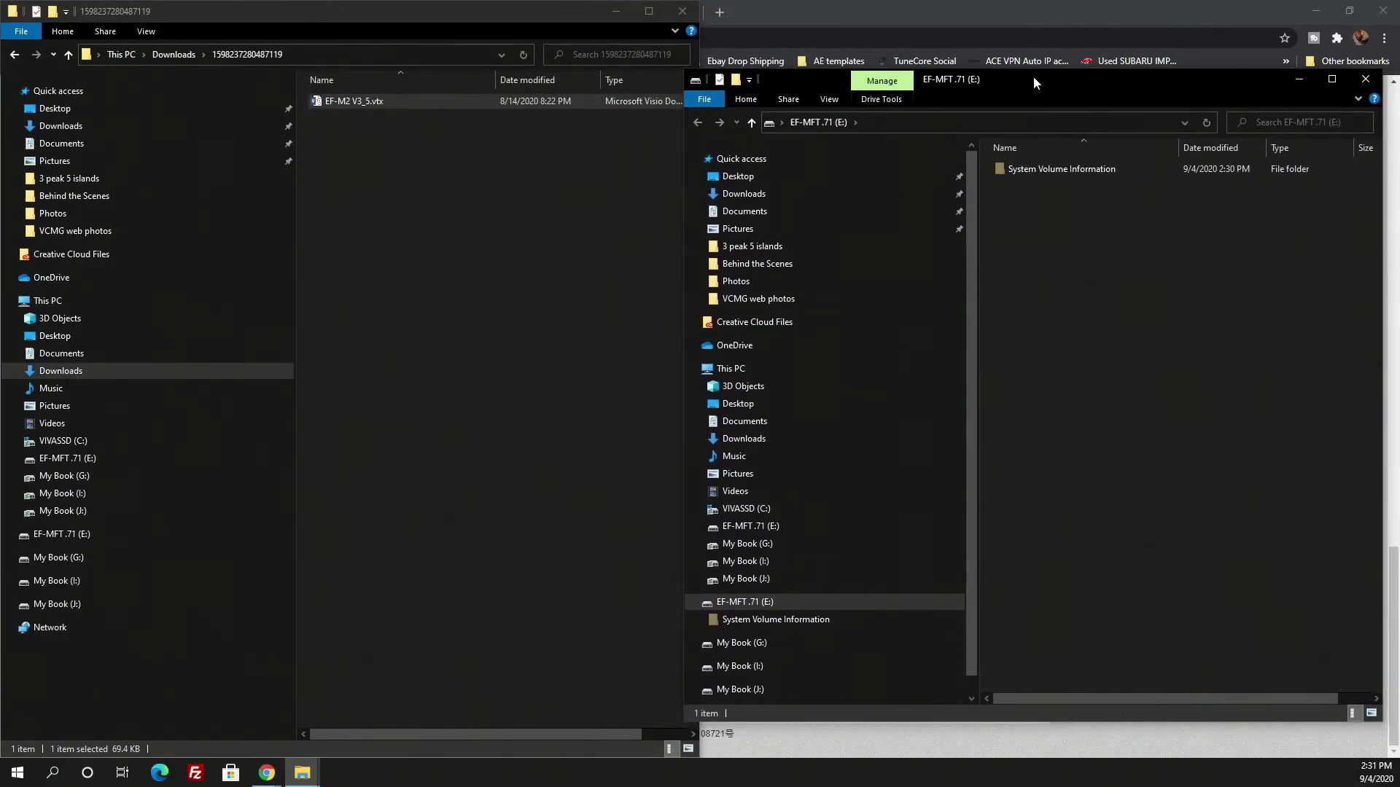